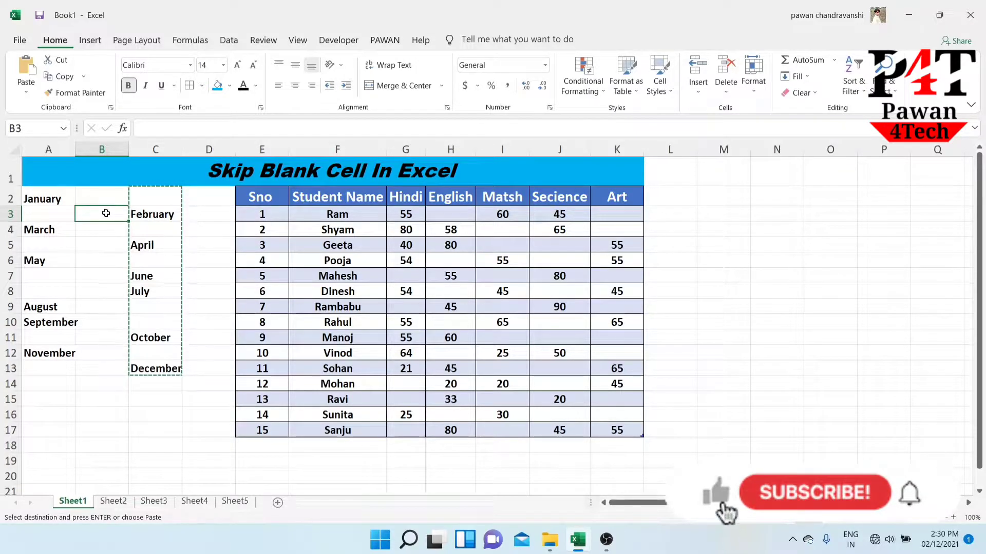
Examine the gaps in the month list in column A and the missing months held in column C
left_click(53, 222)
left_click_drag(44, 196, 38, 371)
left_click(46, 399)
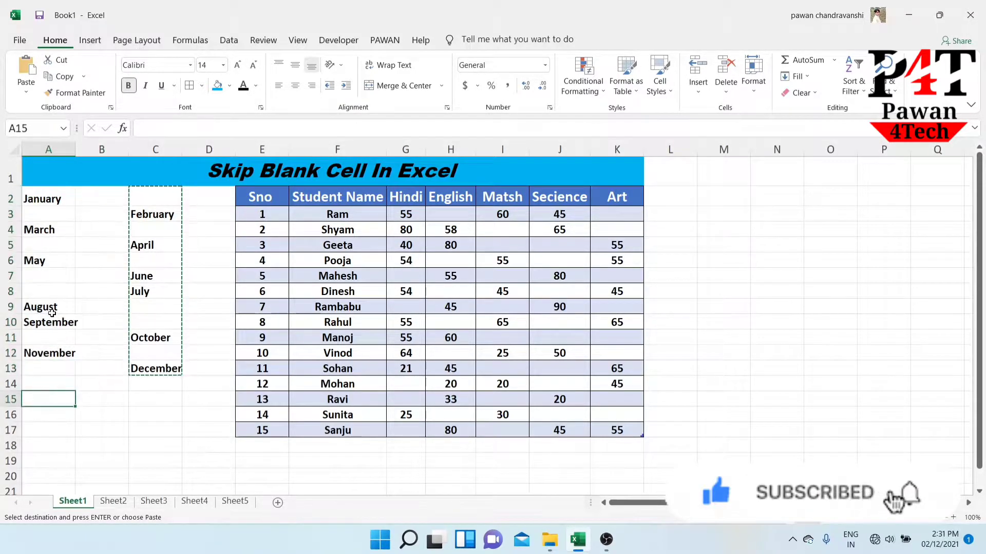
left_click(34, 216)
left_click(35, 241)
left_click(33, 273)
left_click(41, 302)
left_click(45, 220)
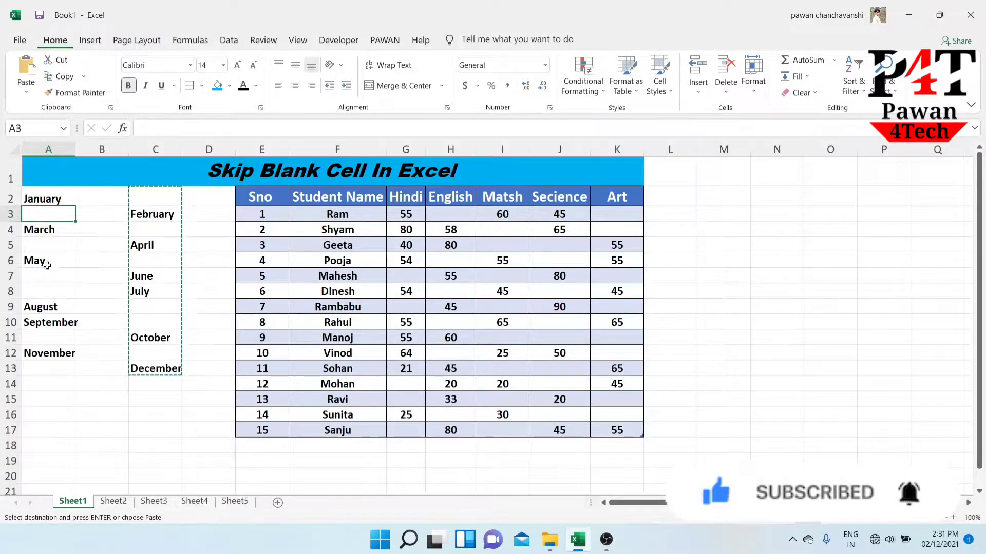
left_click(143, 214)
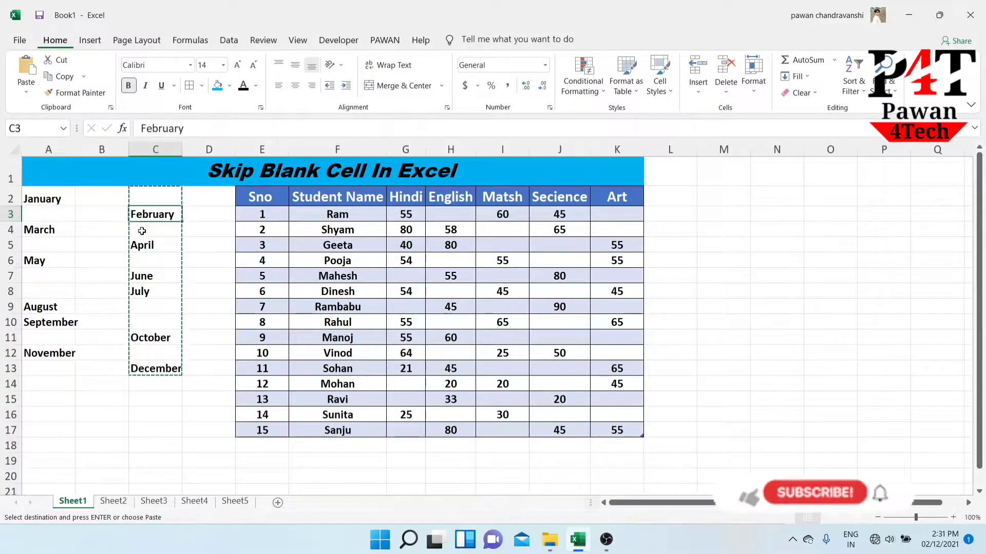
left_click(145, 243)
left_click(149, 216)
left_click(54, 213)
left_click(145, 245)
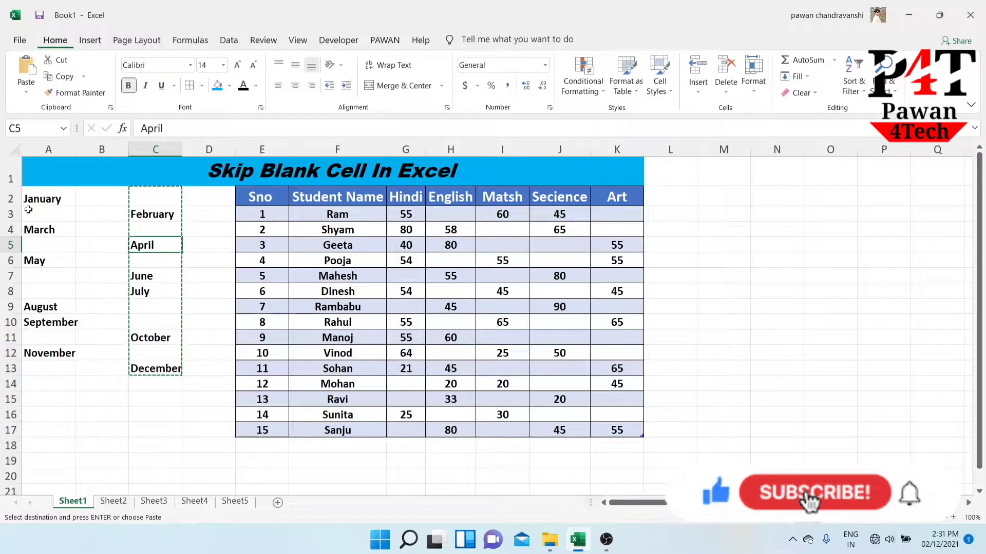
left_click_drag(41, 193, 79, 349)
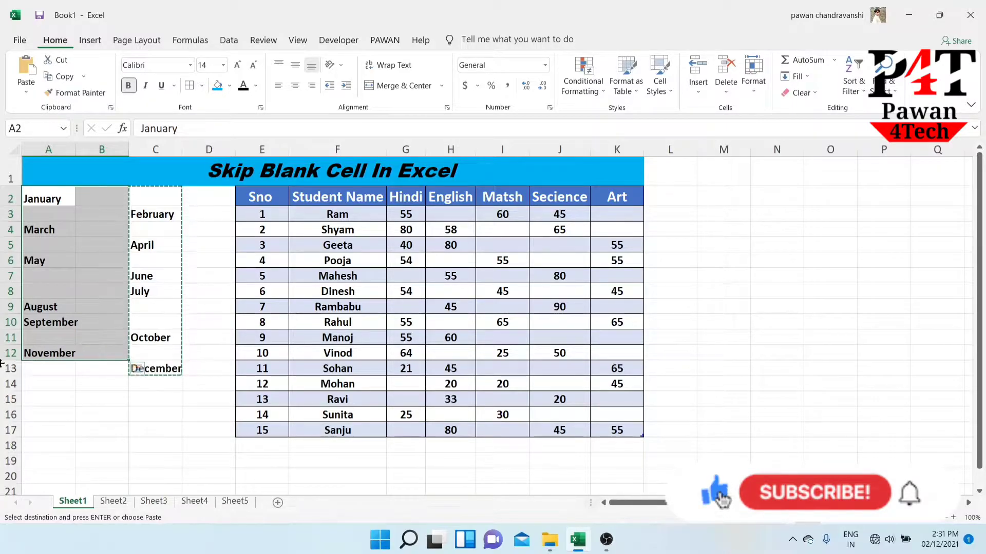
left_click(98, 400)
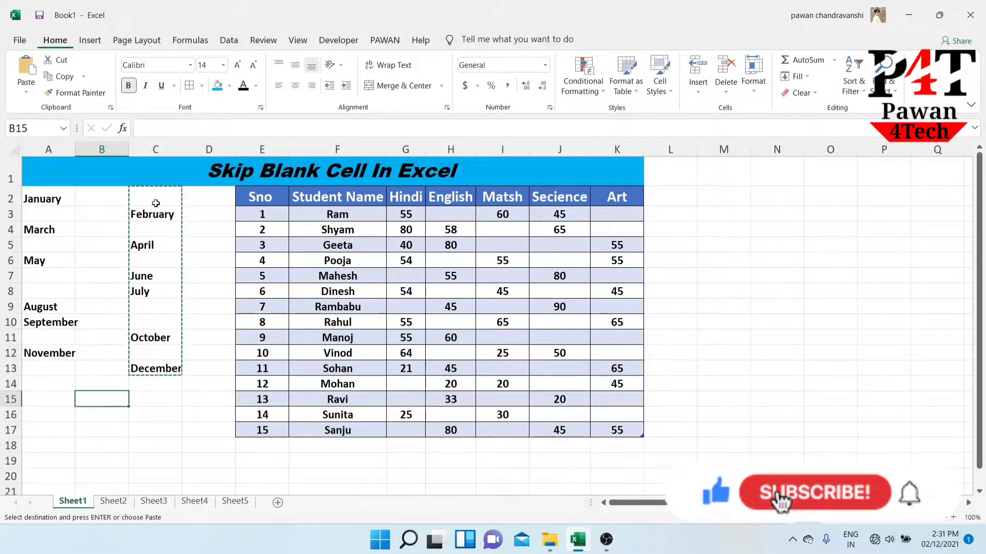
left_click(58, 215)
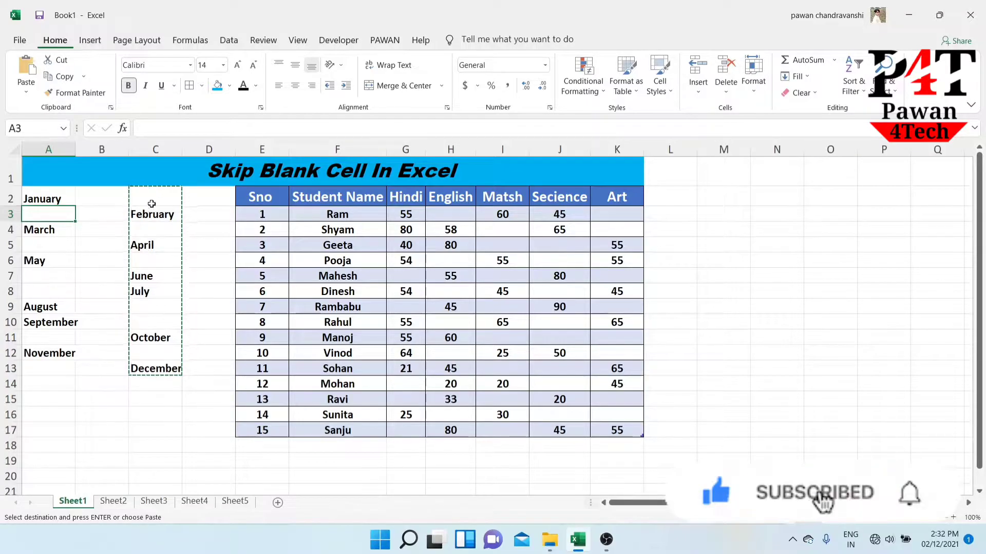
Copy the months in C2:C13 and paste them over the list starting at A2 using Paste Special with Skip blanks
left_click_drag(148, 198, 161, 369)
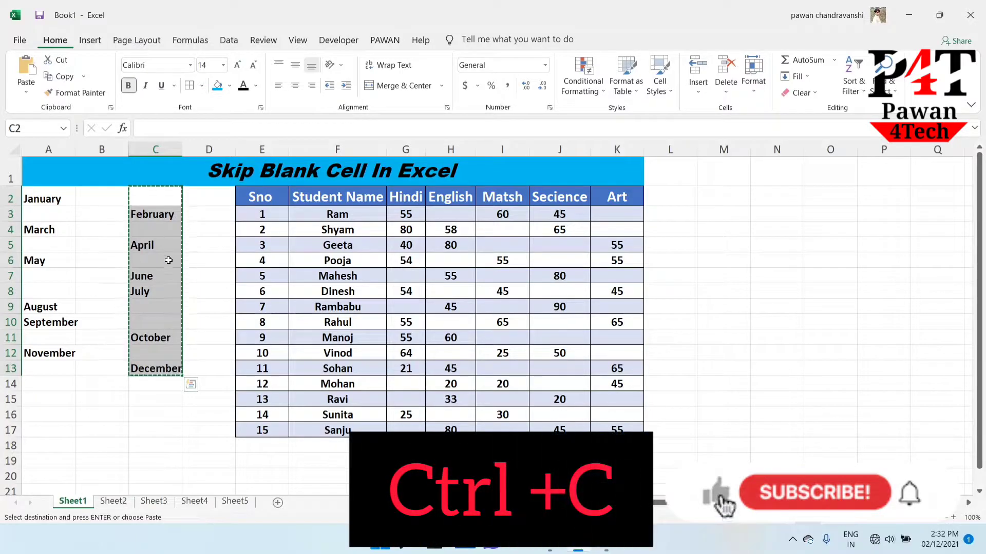
left_click(40, 200)
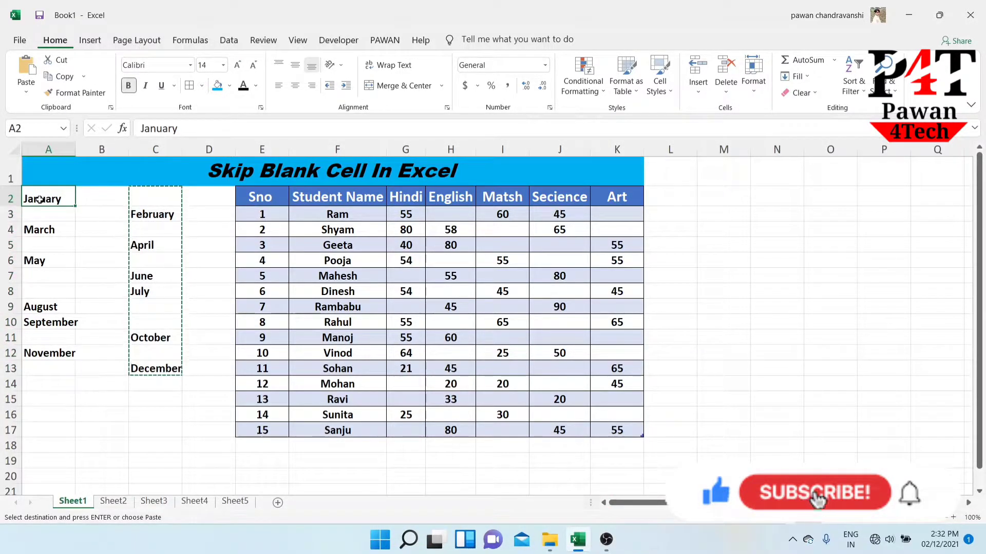
left_click(22, 94)
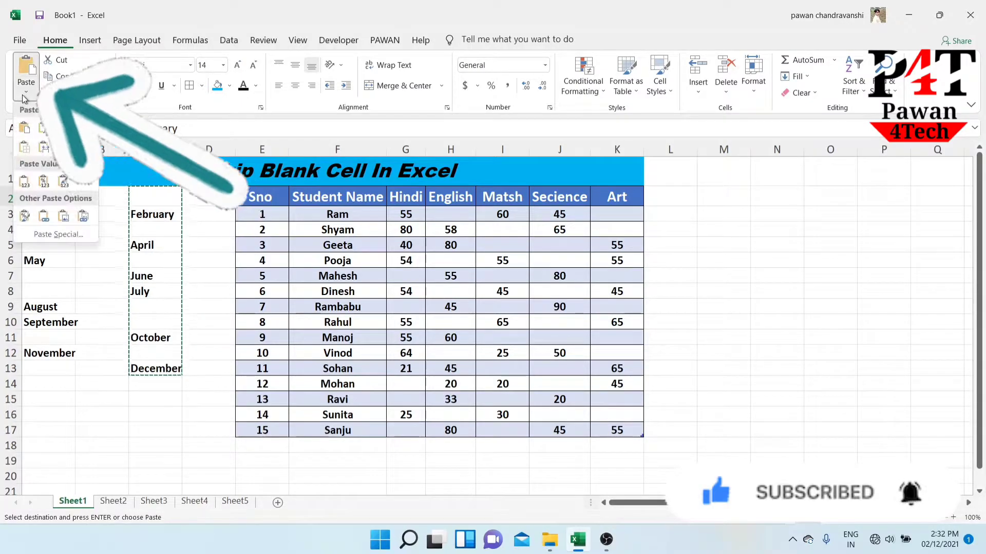
left_click(66, 234)
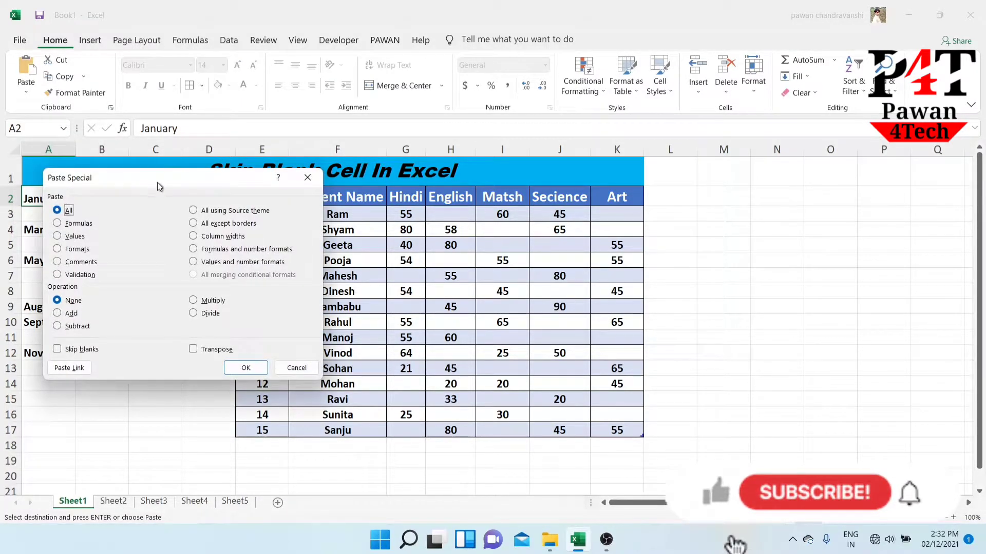
left_click_drag(155, 180, 326, 202)
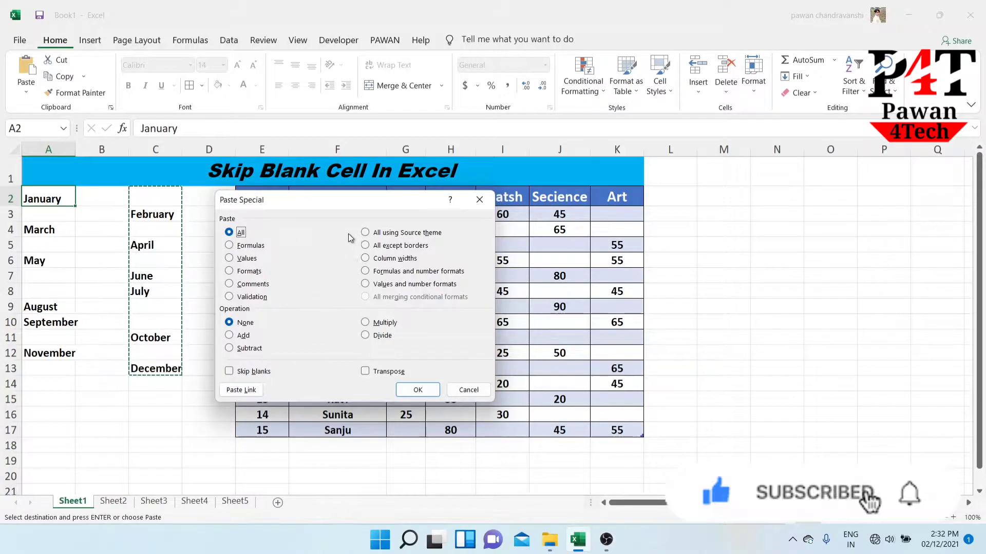
left_click(230, 372)
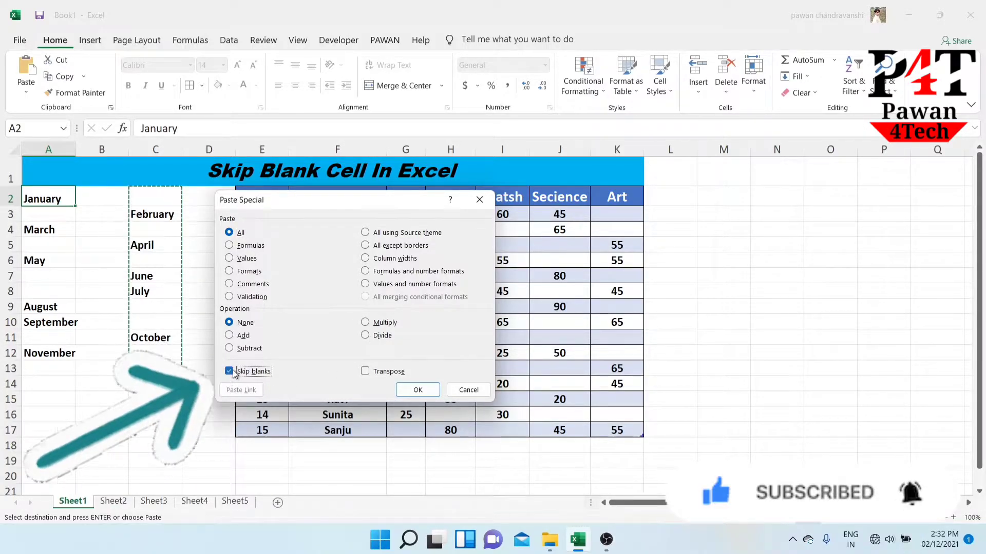
left_click(416, 390)
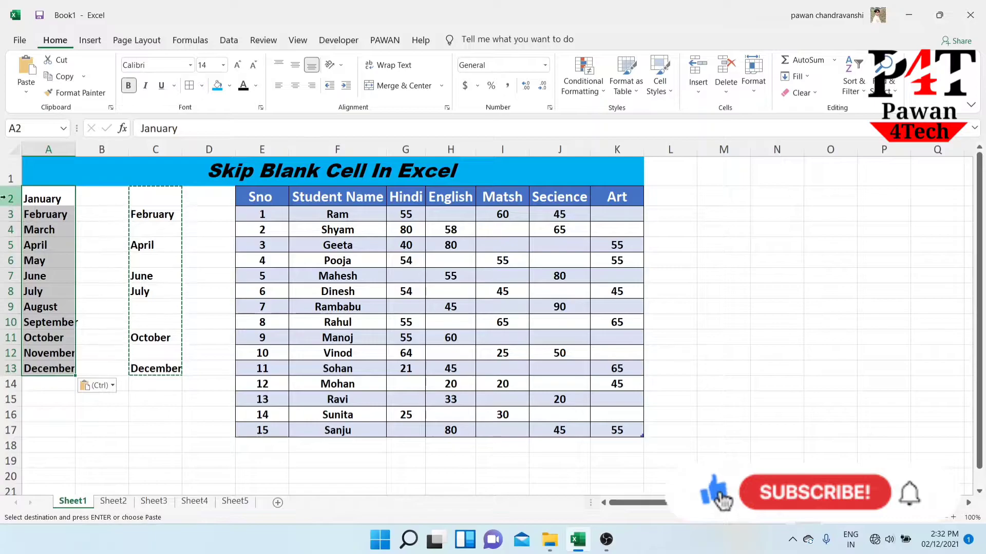
left_click_drag(39, 203, 48, 368)
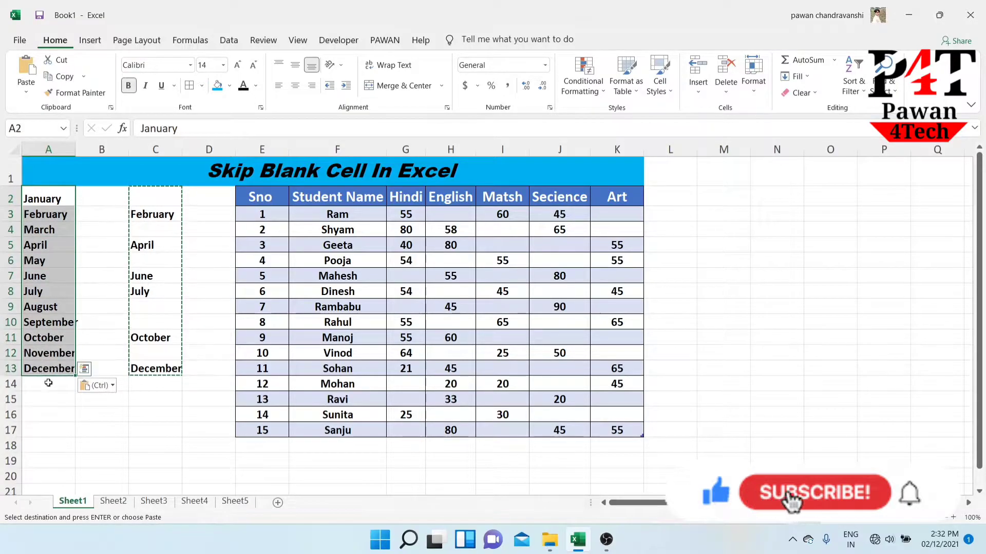
left_click(62, 404)
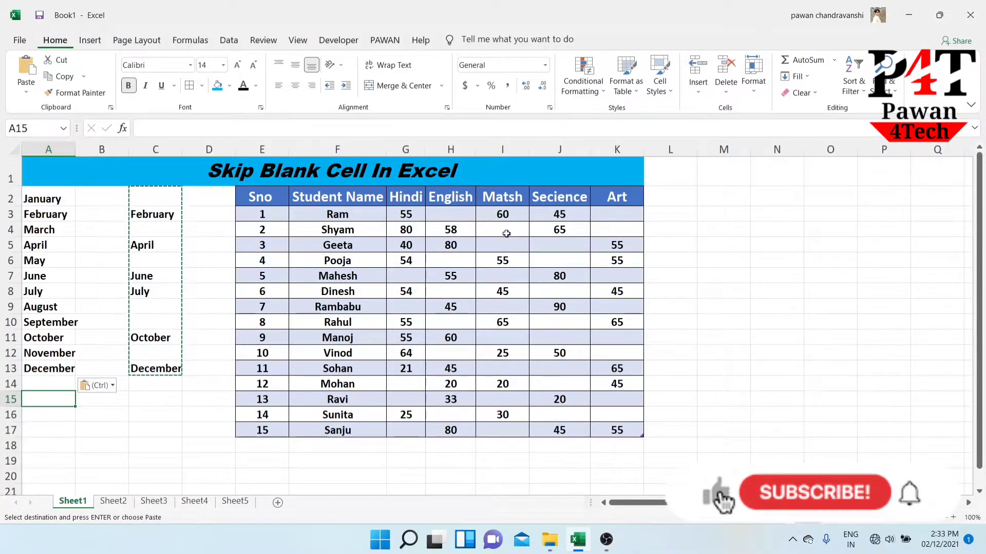
left_click(556, 379)
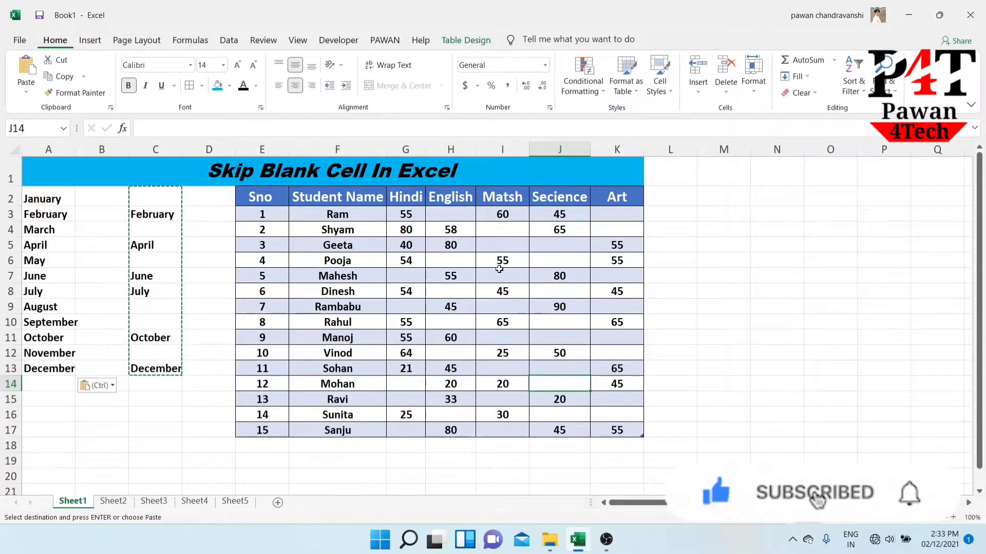
left_click_drag(399, 204, 609, 433)
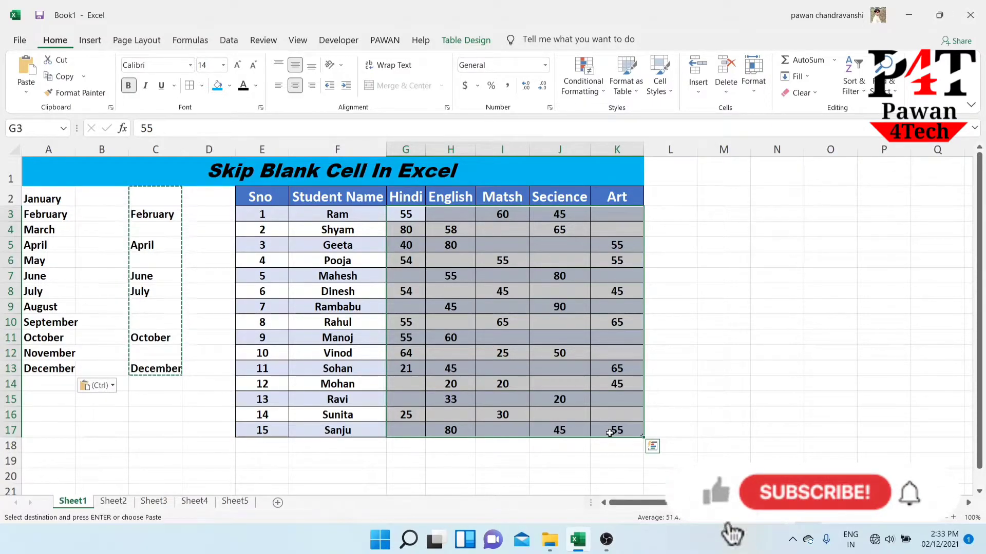
left_click(274, 430)
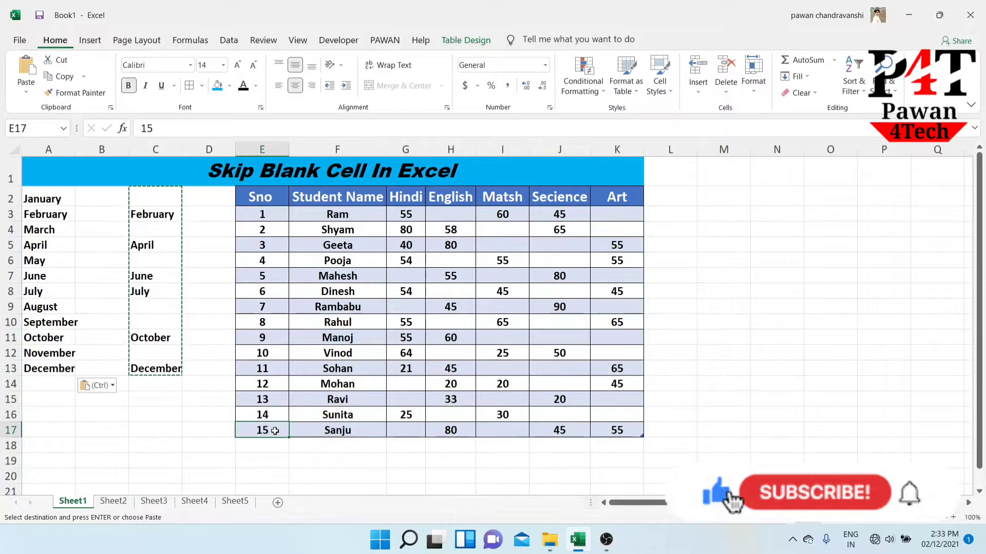
left_click(447, 216)
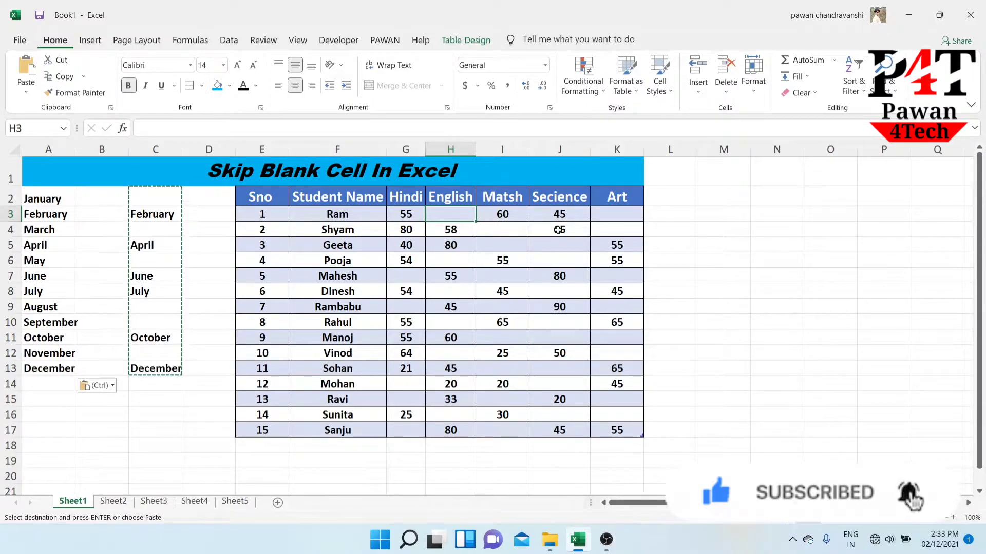
Select only the blank cells within the student marks range G3:K17 using Go To Special with Blanks
left_click_drag(406, 214, 623, 429)
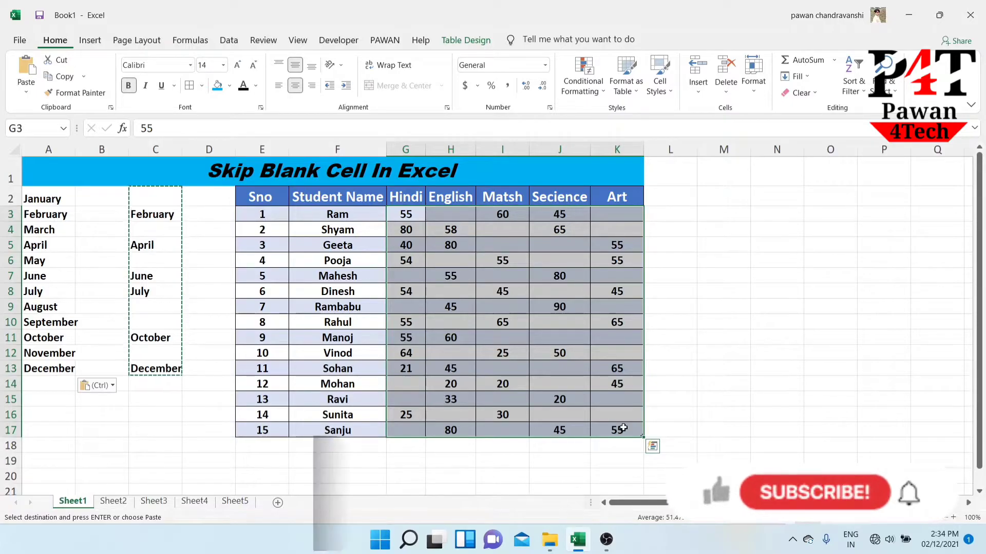
key("ctrl+g")
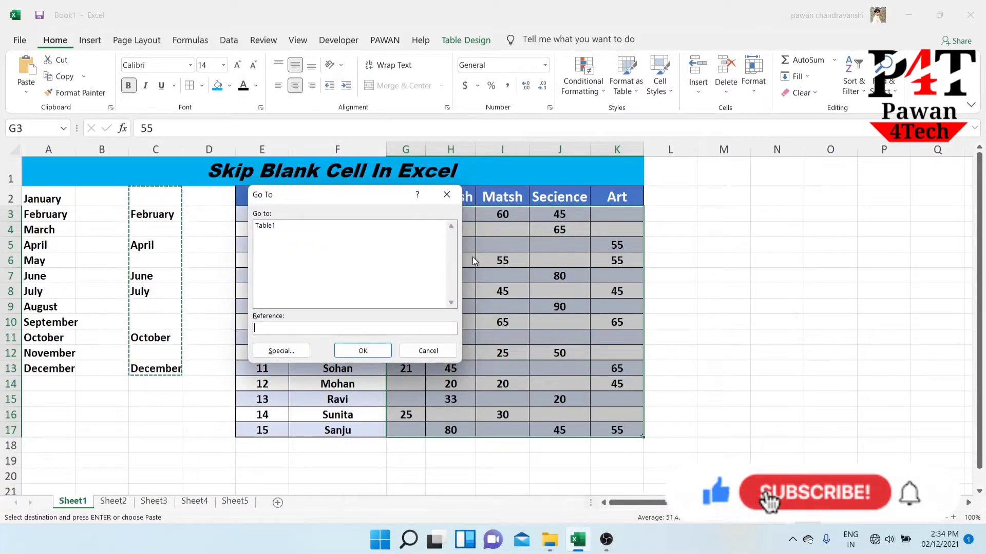
left_click_drag(345, 202, 495, 207)
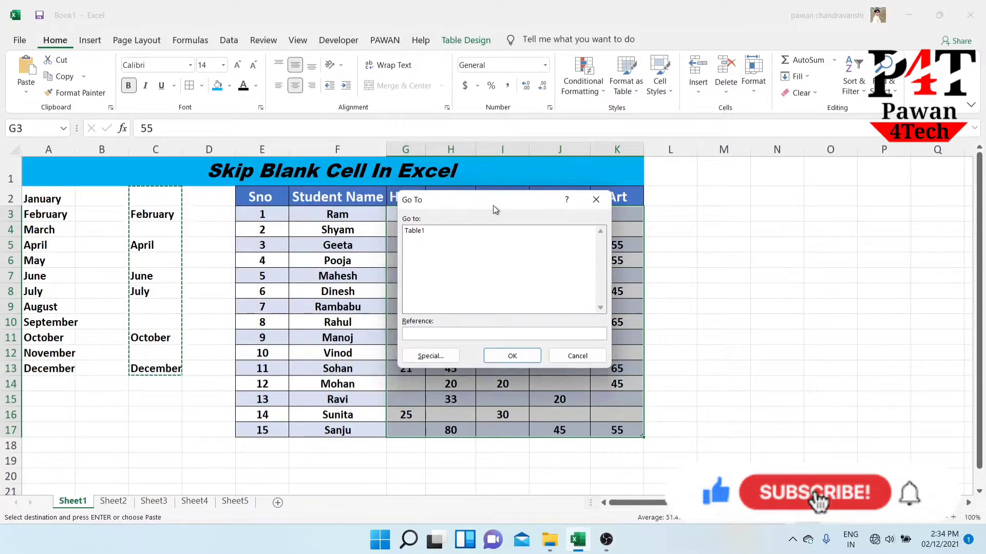
left_click(430, 357)
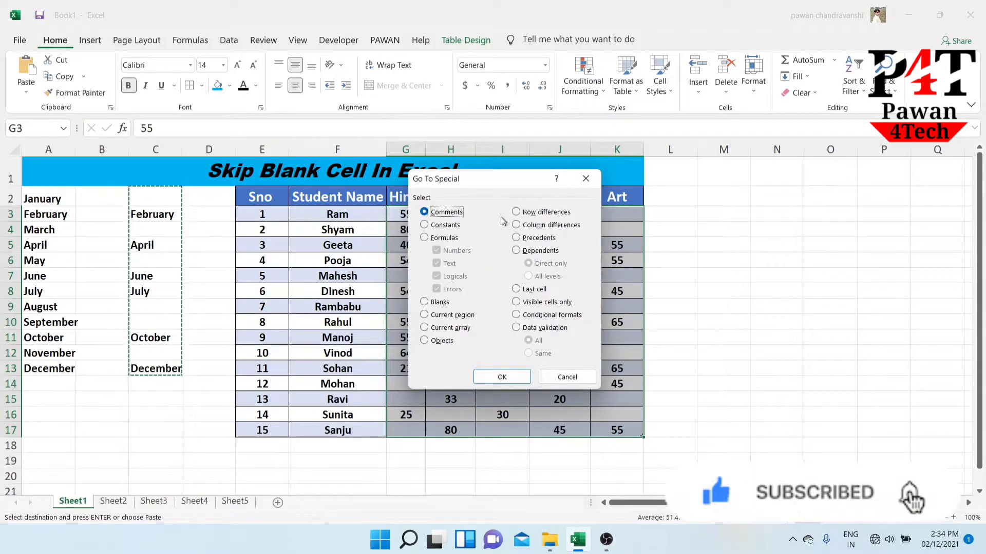
left_click_drag(489, 181, 562, 167)
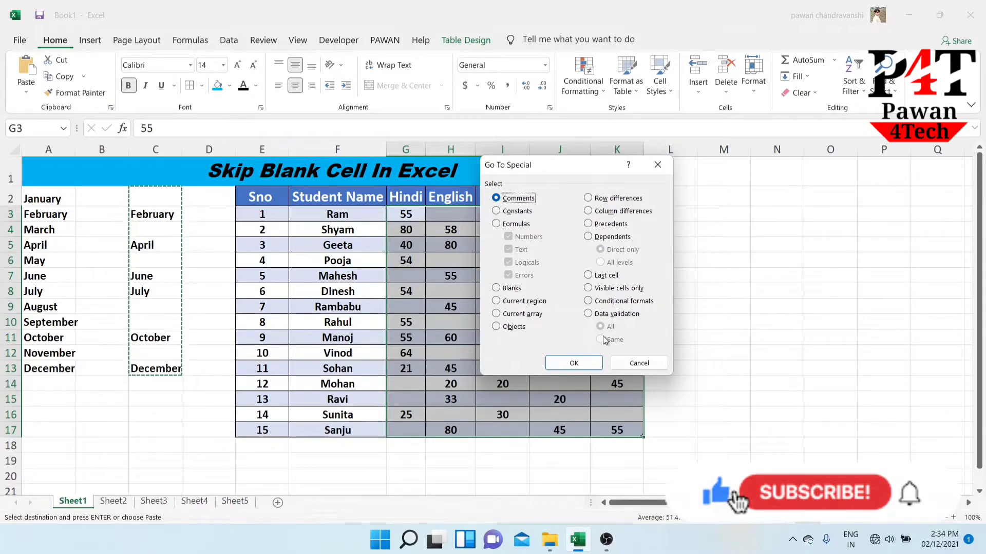
left_click(497, 288)
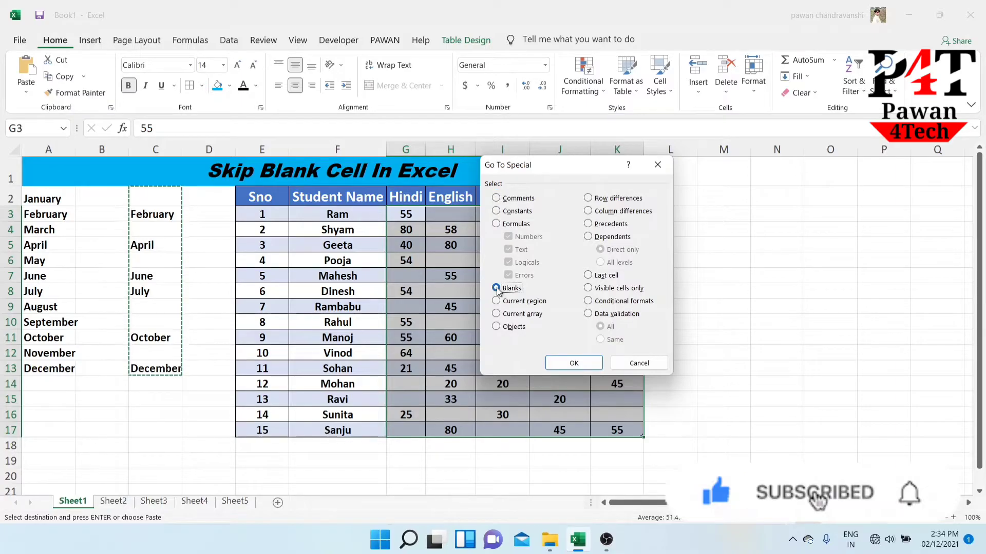
left_click(574, 363)
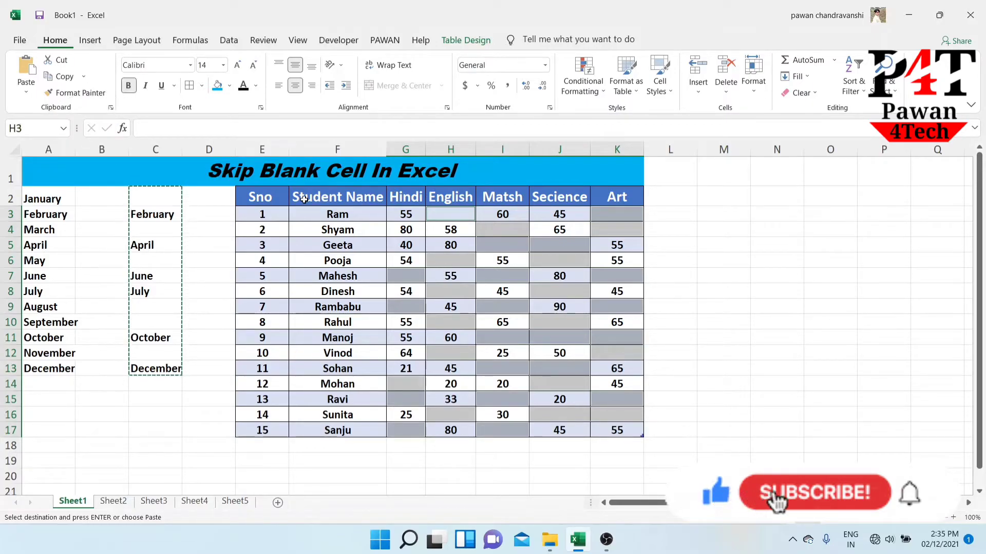
Fill all the selected blank mark cells with "-" at once and clear them again
type("-")
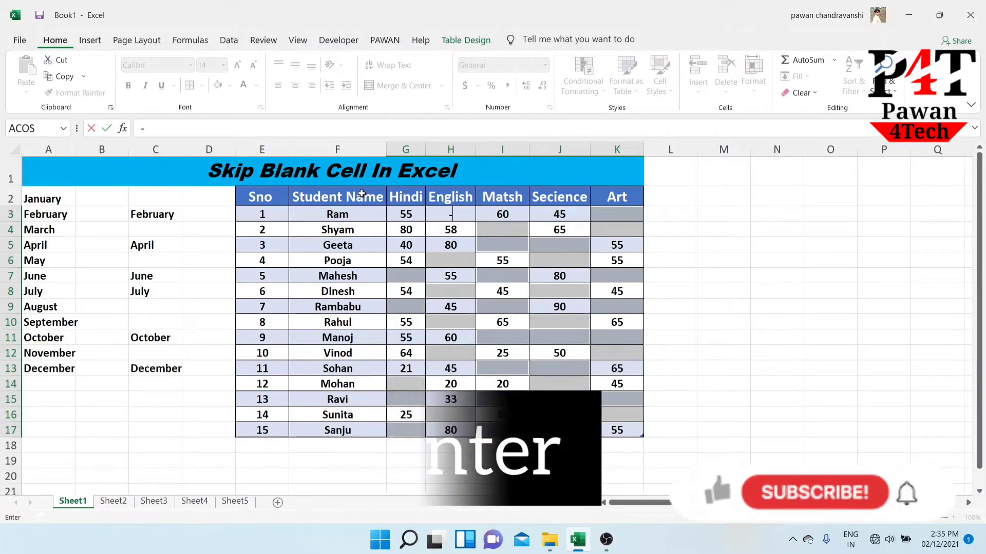
key("ctrl+Return")
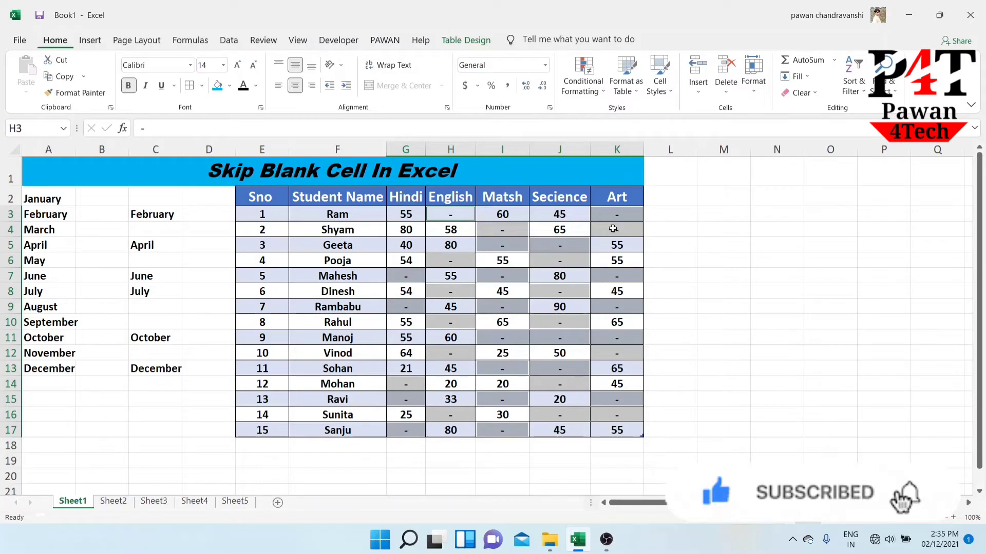
key("Delete")
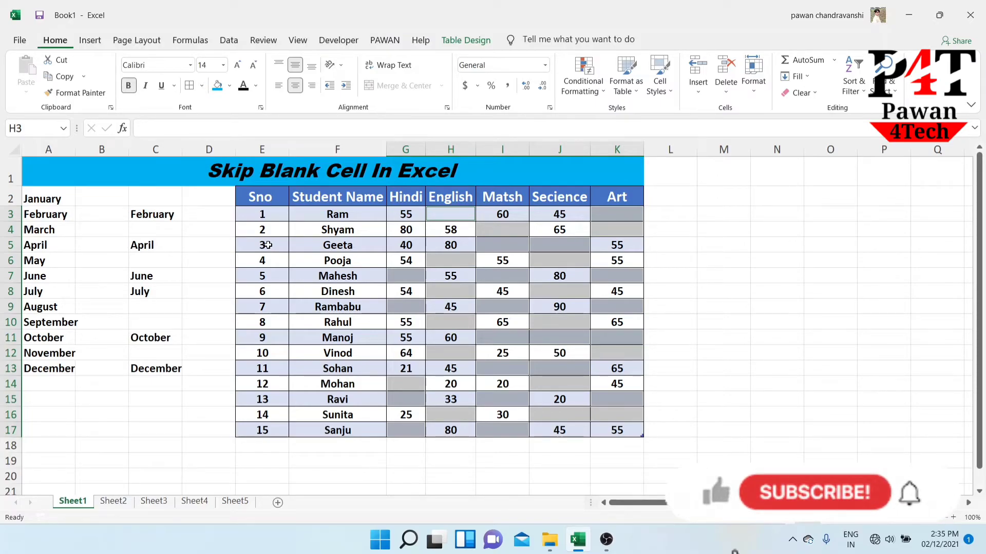
Fill all the selected blank mark cells with 0 in a single entry
type("0")
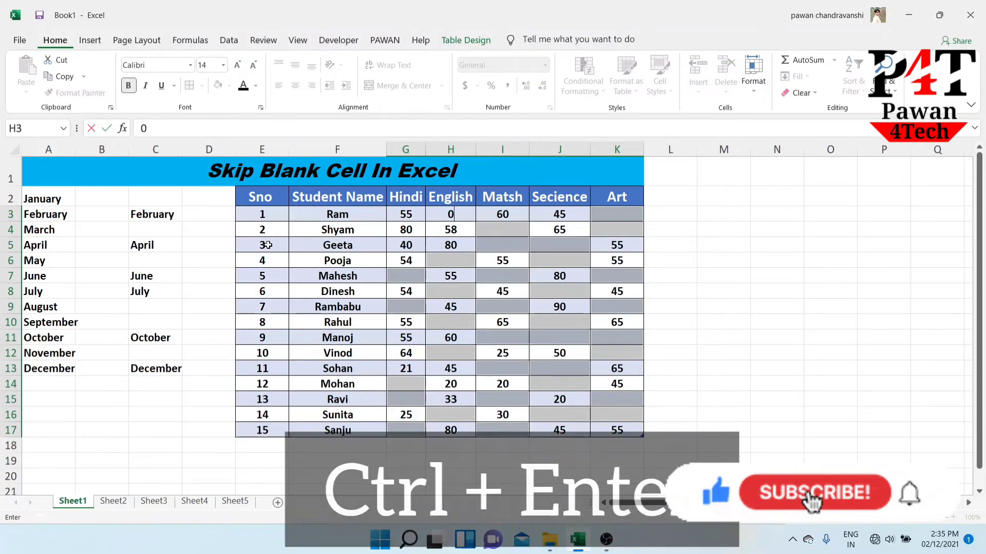
key("ctrl+Return")
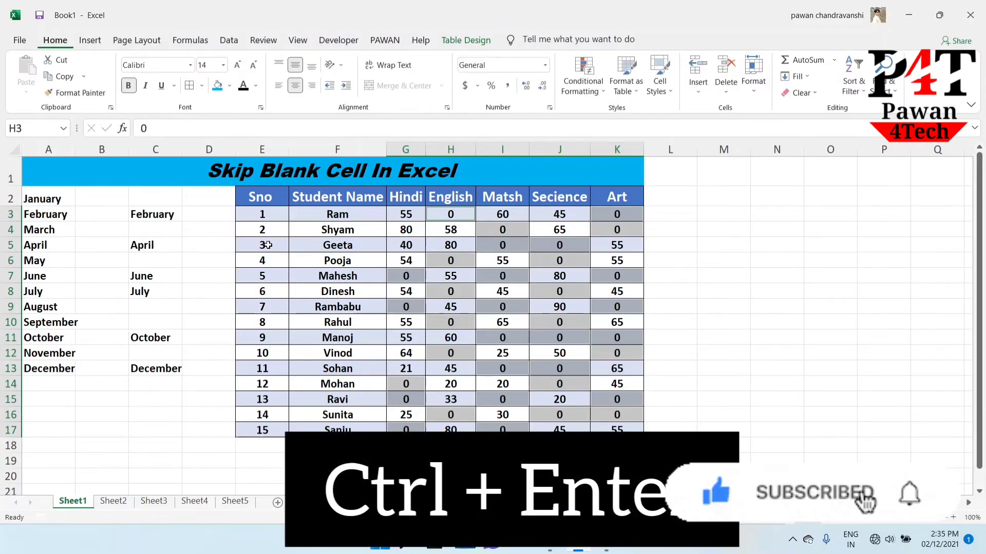